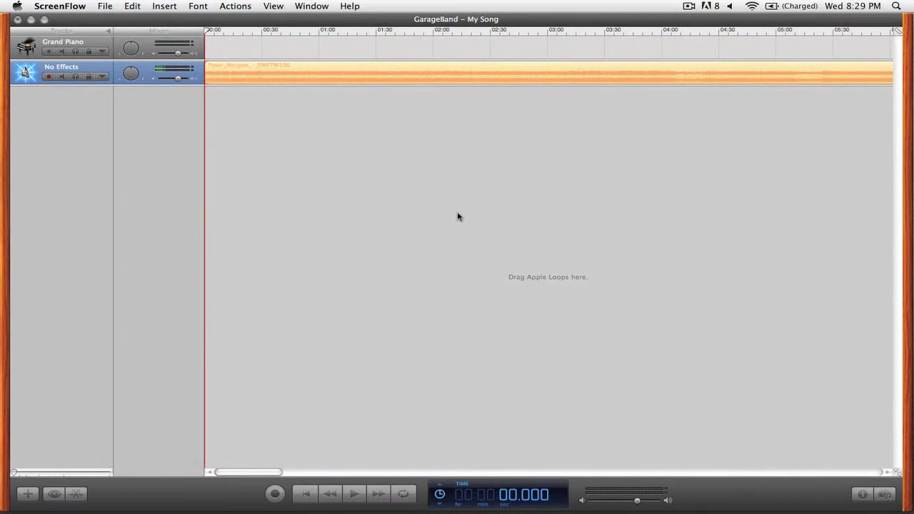
Bring the GarageBand window with the My Song project to the front.
left_click(457, 216)
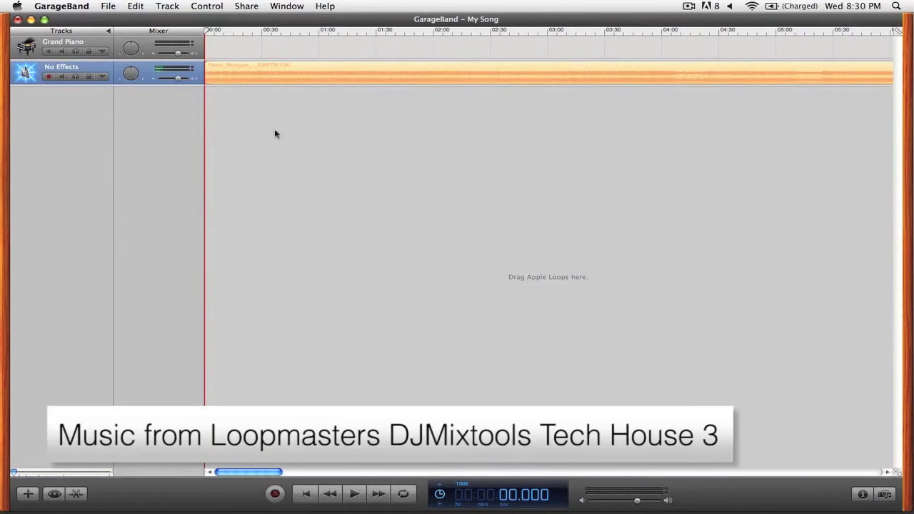
Add a Podcast Track to My Song from the Track menu.
left_click(169, 6)
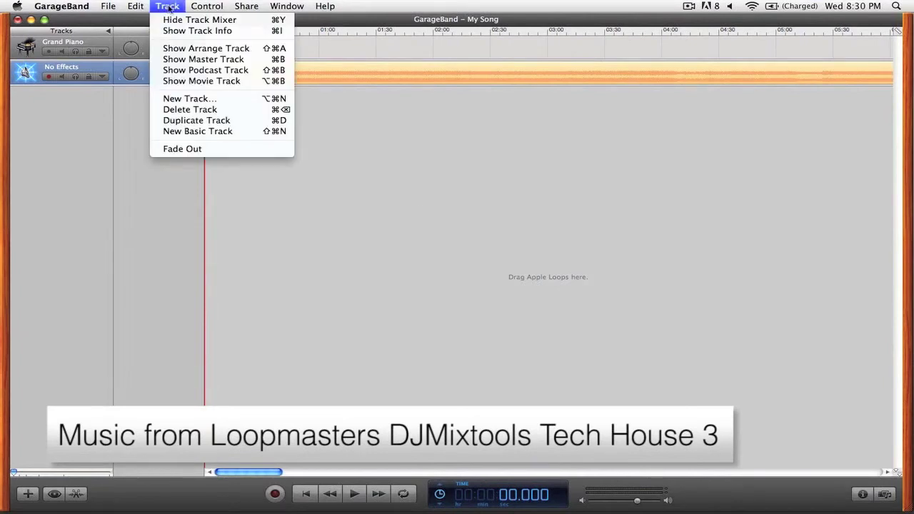
left_click(195, 70)
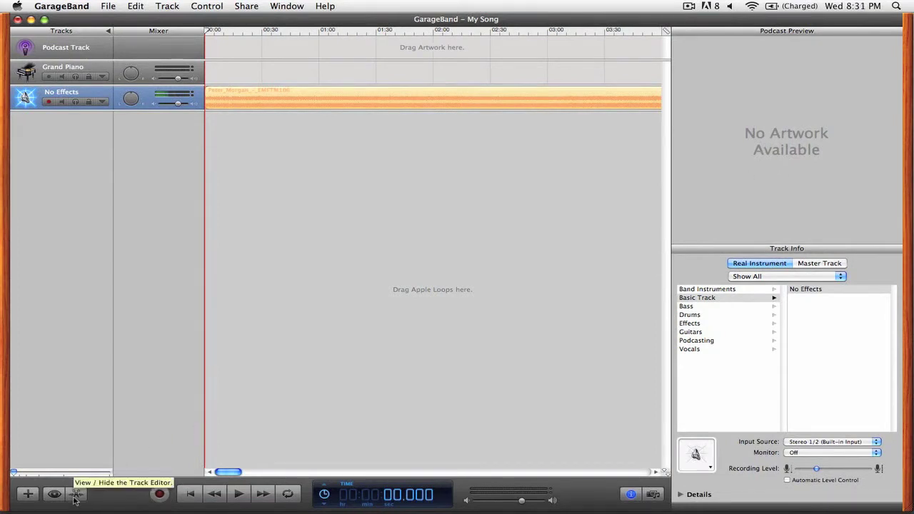
Show the Podcast Track's editor with its marker list and Episode Info.
left_click(76, 495)
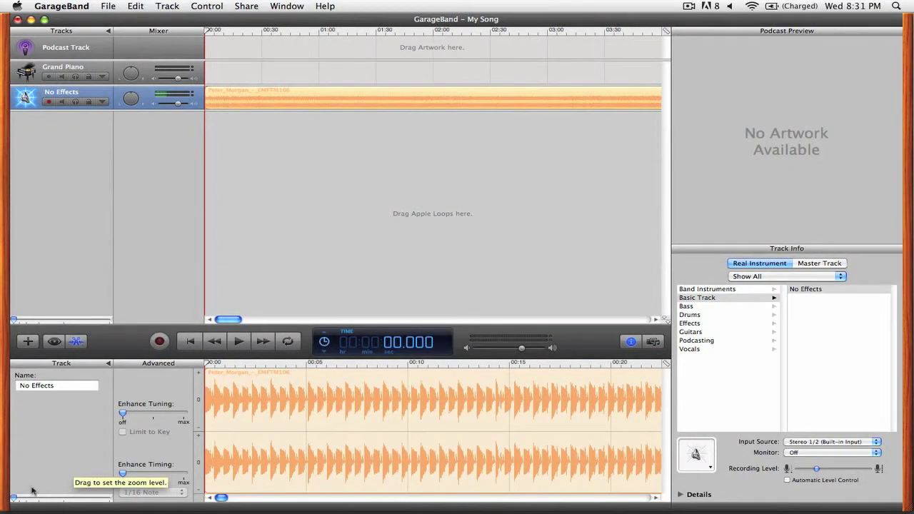
left_click(96, 49)
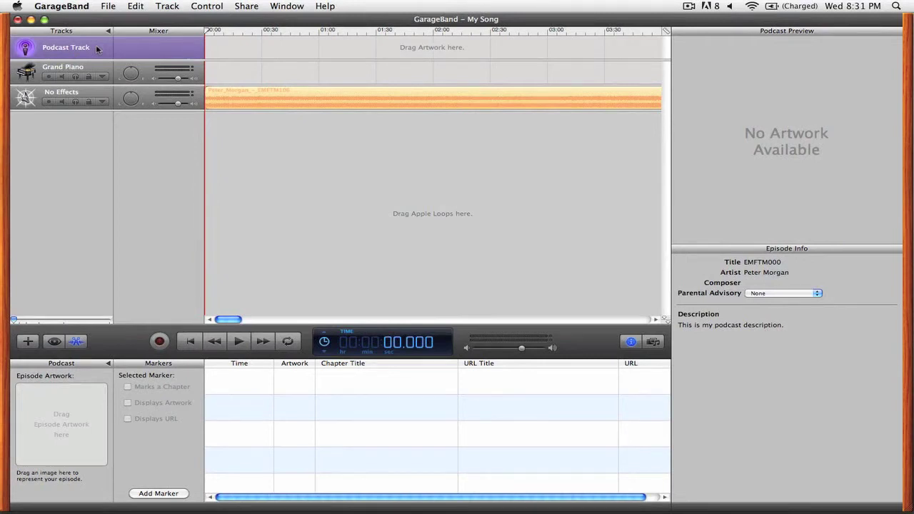
Check the episode title and artist, then add a chapter marker at 00:00:00.000.
left_click(779, 262)
left_click(786, 273)
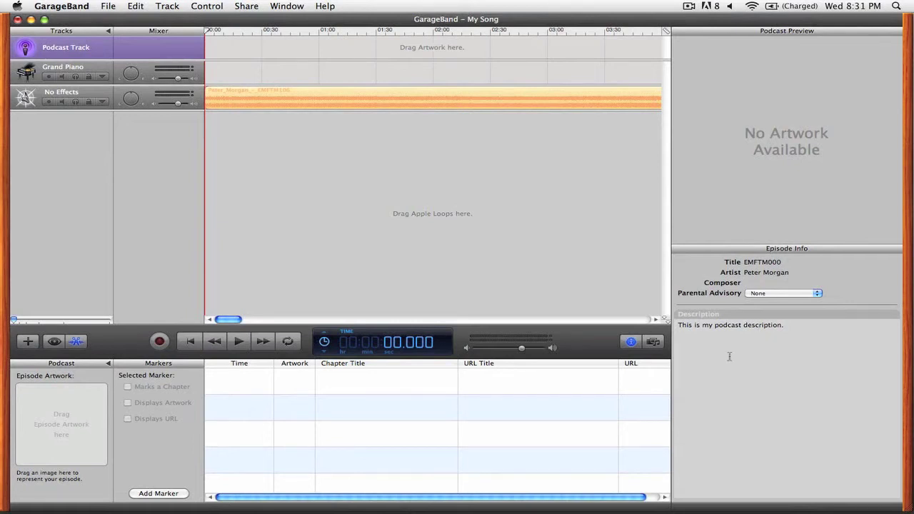
left_click(152, 494)
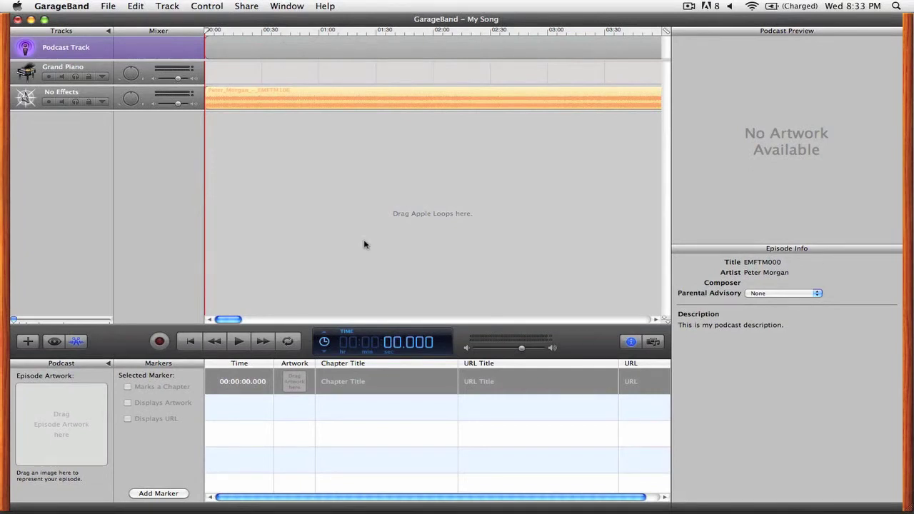
Title the first chapter marker 'Track 1'.
left_click(410, 384)
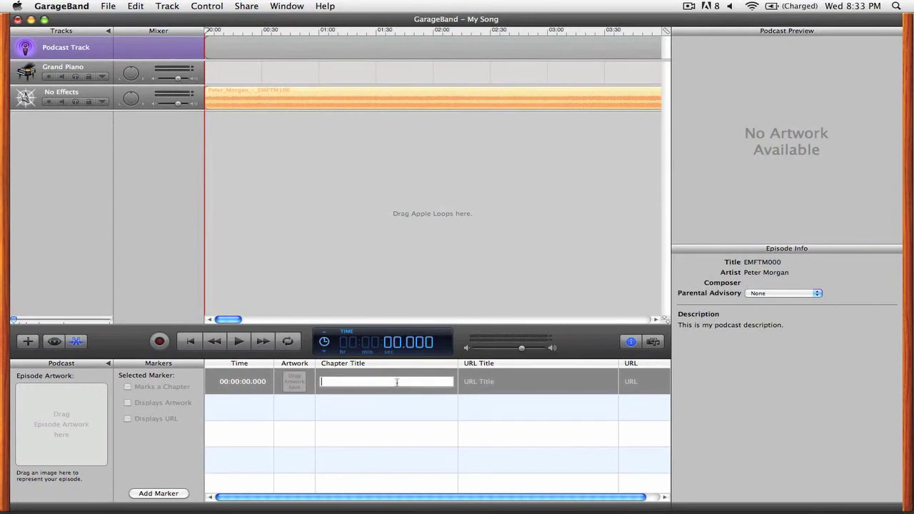
type("Track 1")
left_click(424, 418)
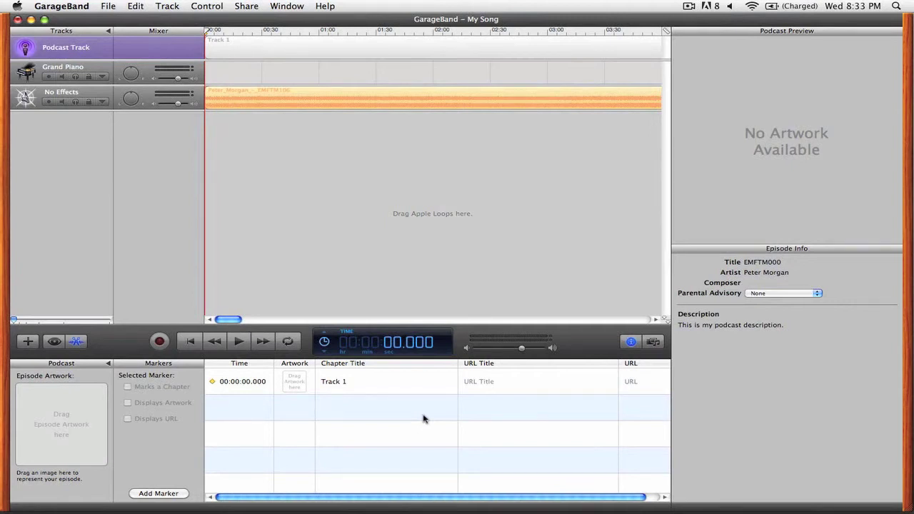
key("super+Tab")
key("super+Tab")
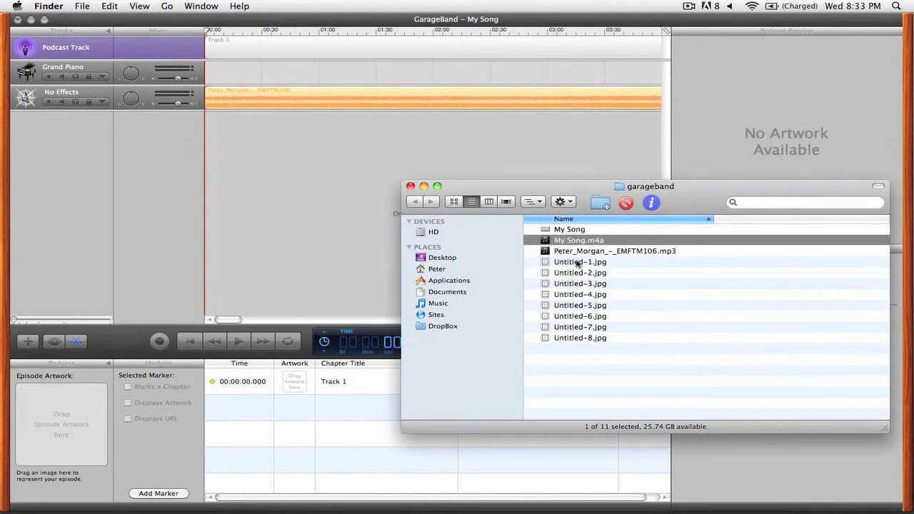
Set Untitled-1.jpg from Finder as the first chapter's artwork.
mouse_move(577, 263)
left_mouse_down()
mouse_move(507, 284)
mouse_move(413, 341)
mouse_move(304, 388)
left_mouse_up()
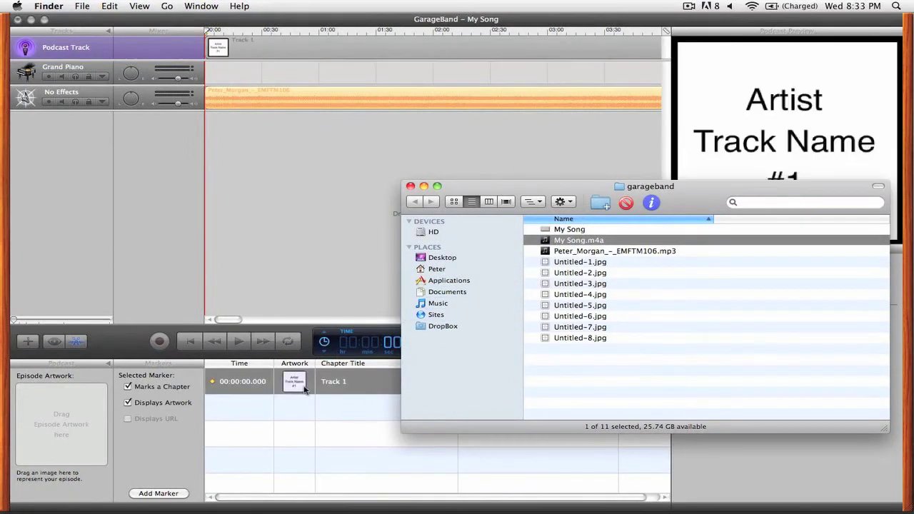
left_click(354, 415)
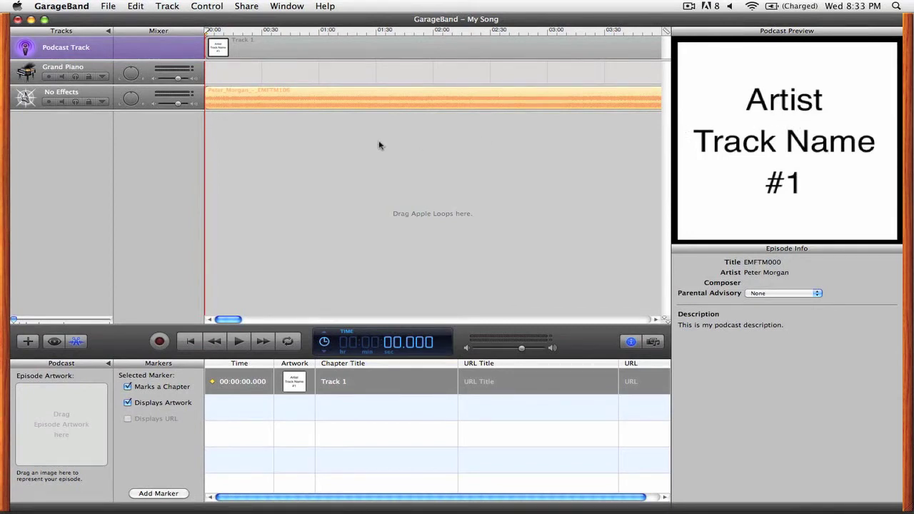
Add a second chapter marker with the playhead at the 6:00.333 mark.
scroll(379, 146, "right", 10)
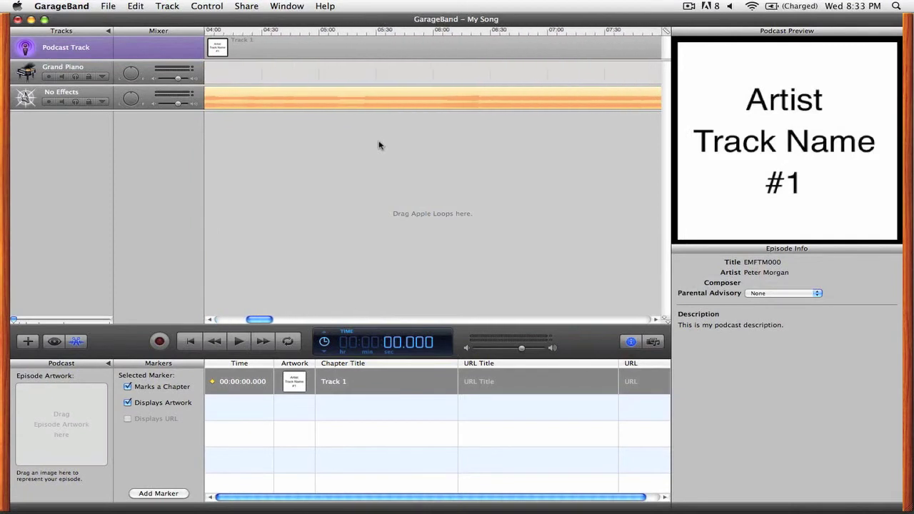
left_click(433, 35)
left_click_drag(434, 34, 434, 35)
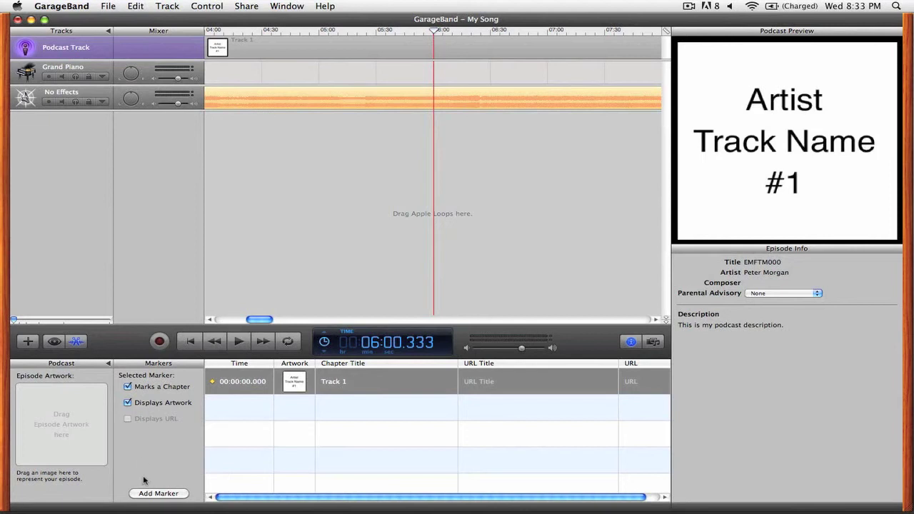
left_click(159, 493)
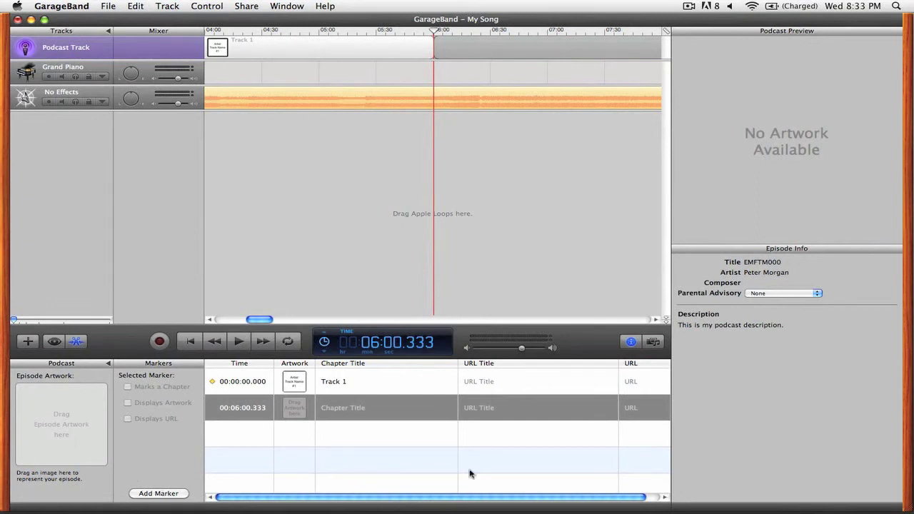
Title the second chapter 'Track 2' and give it Untitled-2.jpg as artwork.
left_click(363, 407)
type("Track 2")
key("Return")
key("super+Tab")
left_click_drag(592, 278, 294, 409)
left_click(352, 436)
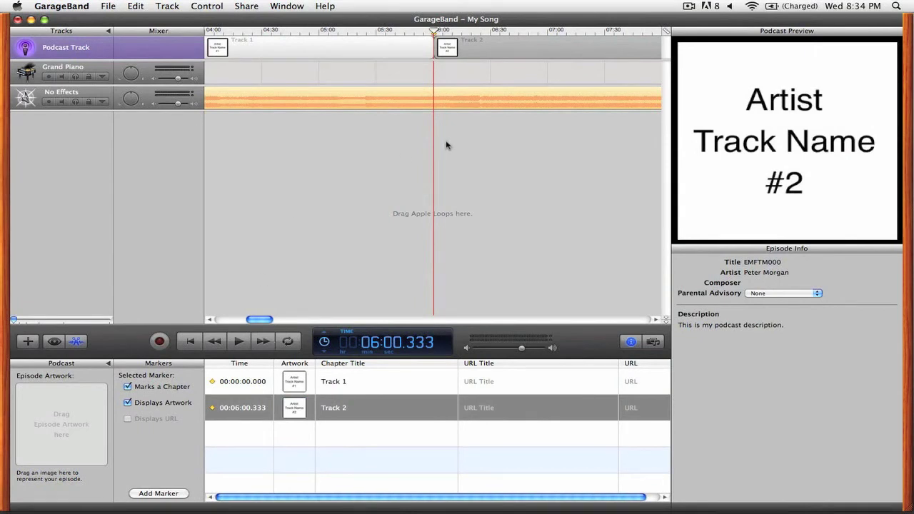
Scrub through the second chapter to check its artwork, then add a marker at 00:13:59.667.
left_click(384, 30)
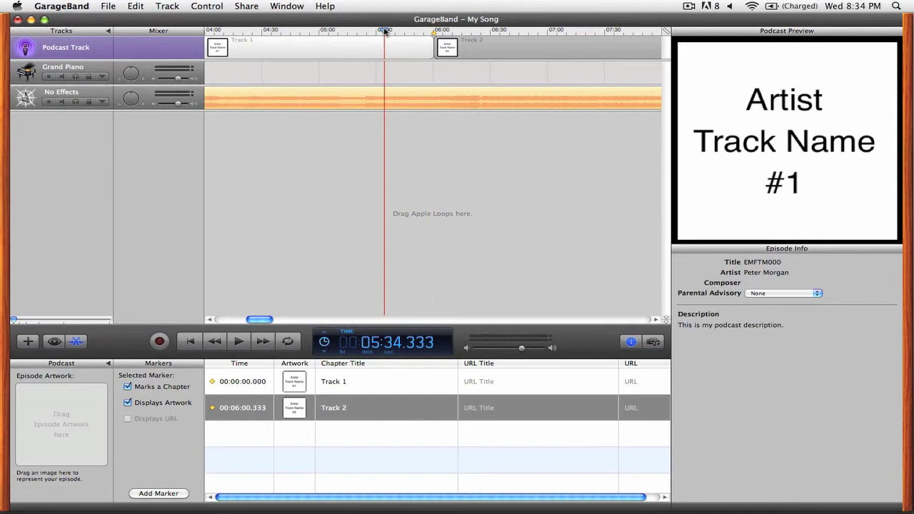
left_click_drag(384, 30, 448, 30)
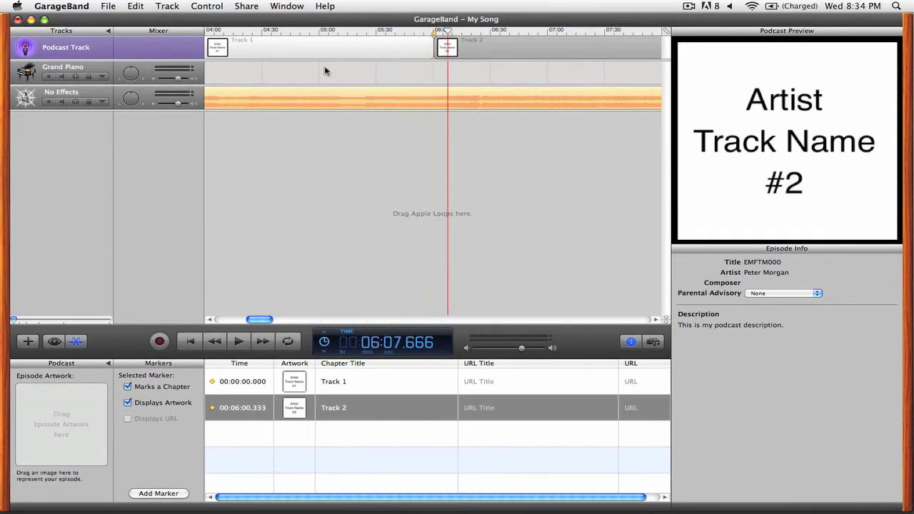
scroll(383, 108, "right", 5)
scroll(383, 111, "right", 3)
scroll(384, 112, "right", 3)
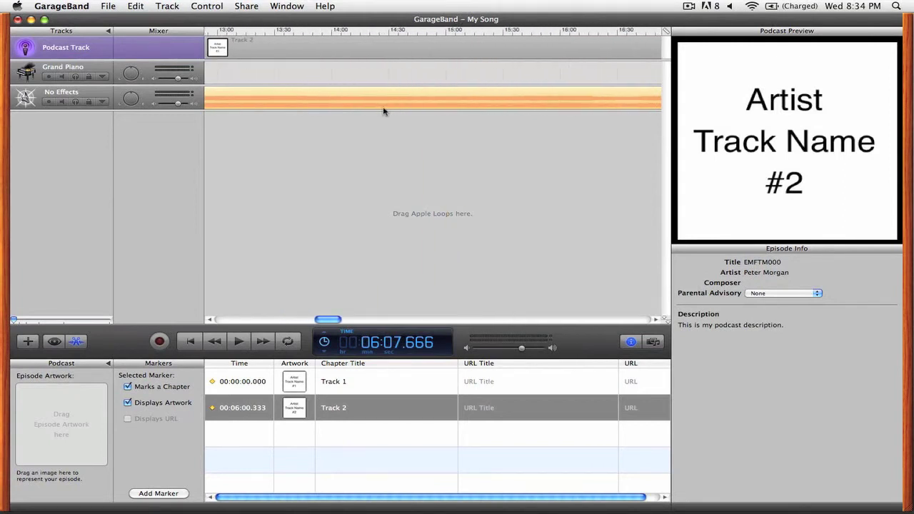
left_click(330, 32)
left_click(184, 493)
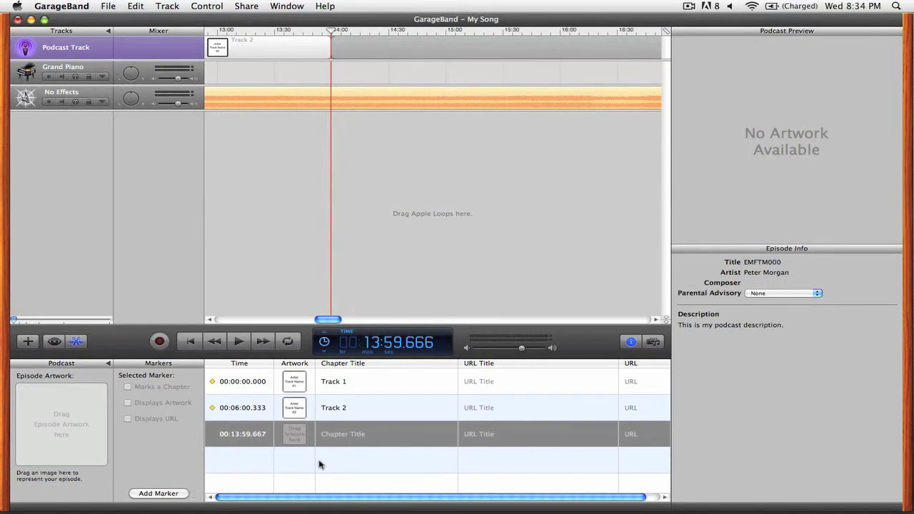
Title the third chapter marker 'Track 3'.
left_click(340, 435)
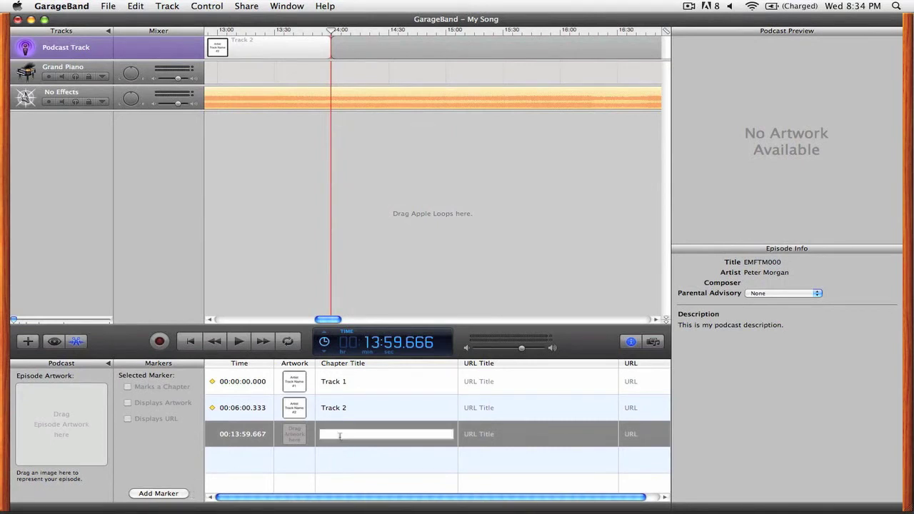
type("Track 3")
left_click(468, 462)
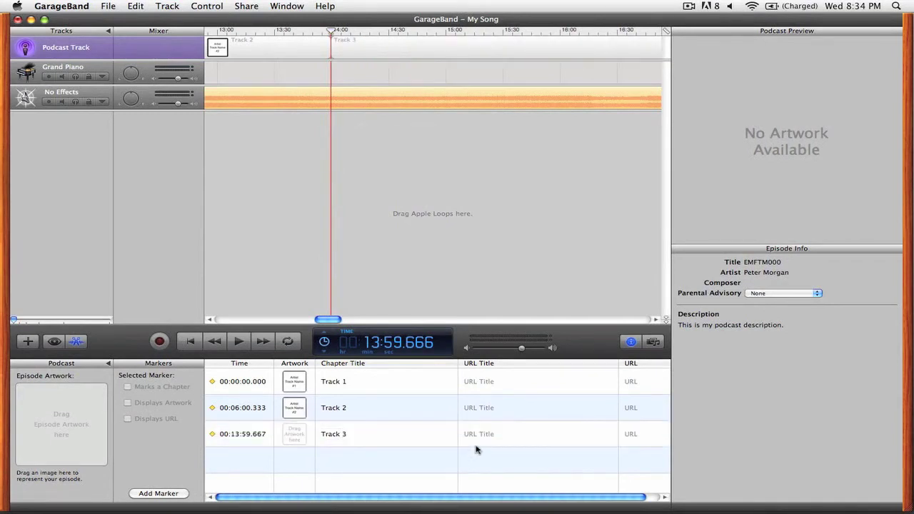
scroll(452, 433, "right", 1)
left_click(473, 434)
type("Free Download")
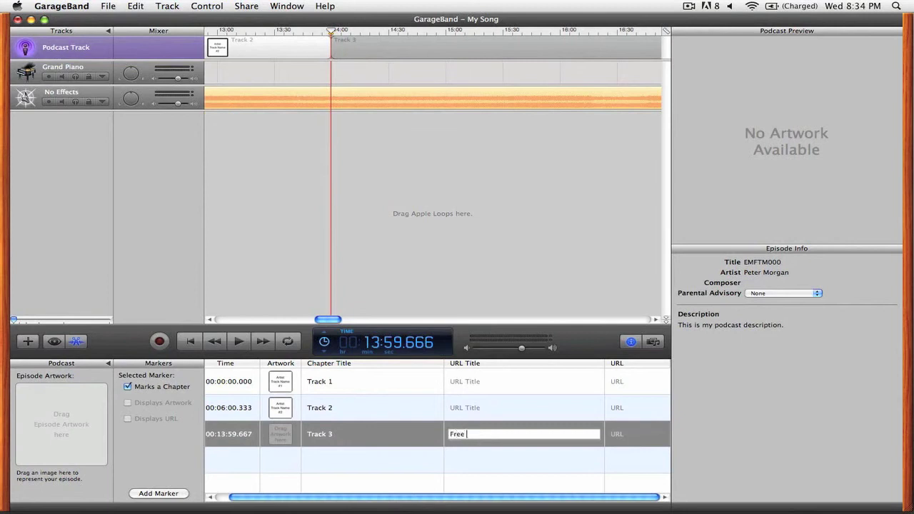
left_click(626, 433)
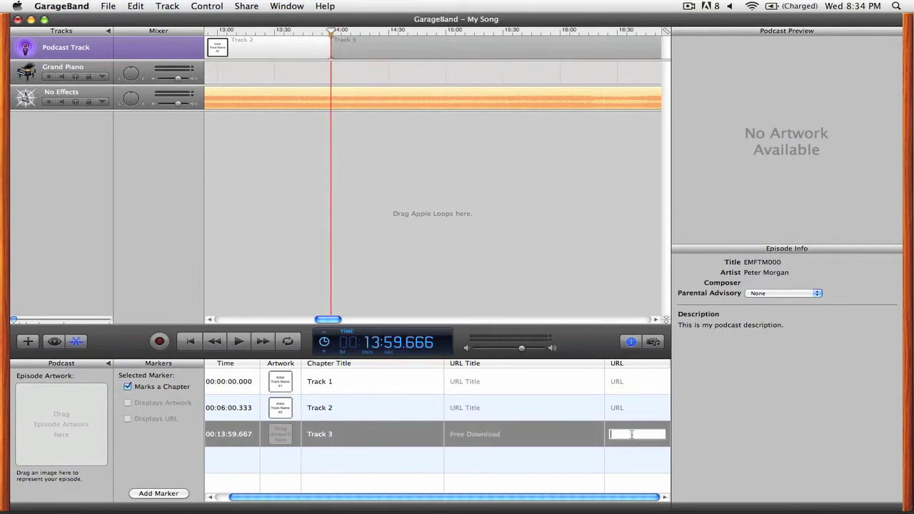
type("http://www.thedjpodcast.com")
key("Return")
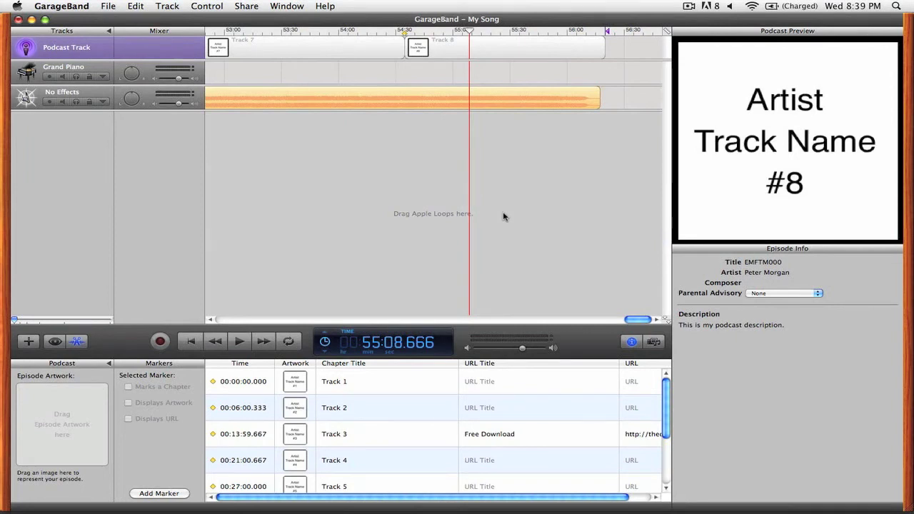
Export the podcast to disk with the AAC Encoder, saving it as My Song2.m4a.
left_click(246, 5)
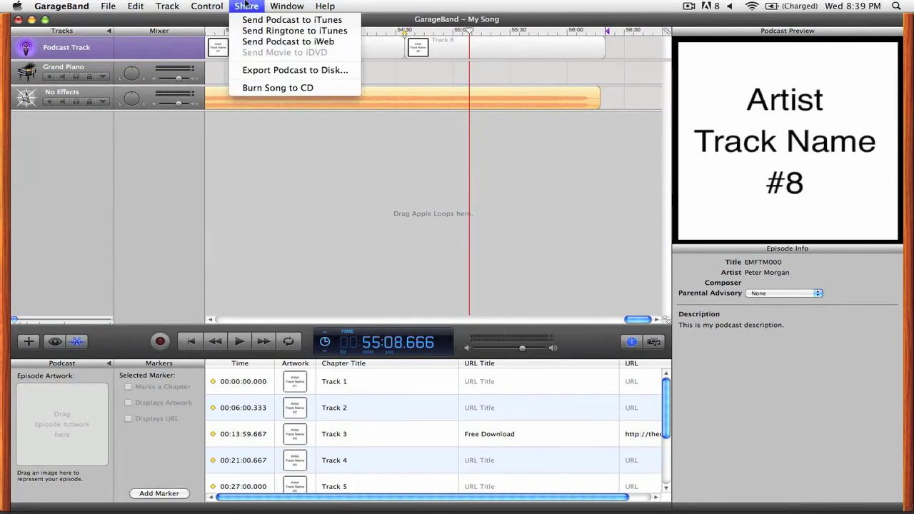
left_click(271, 70)
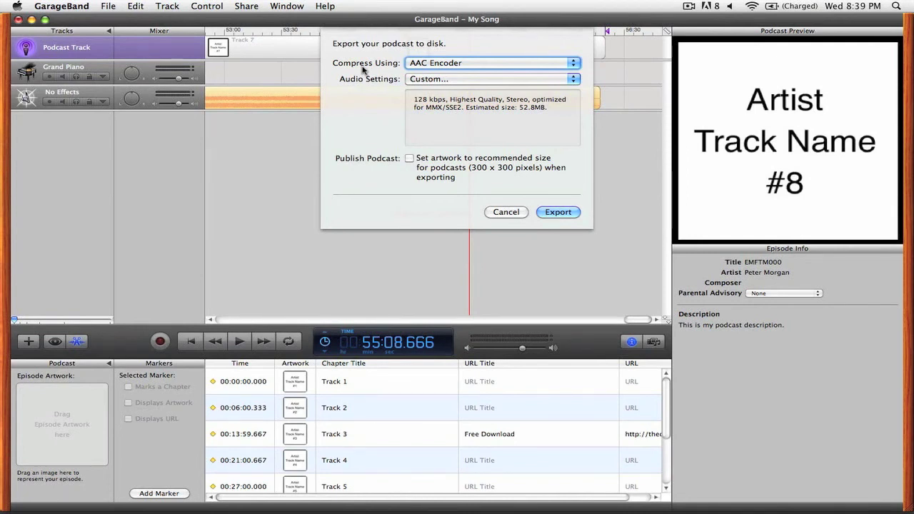
left_click(571, 212)
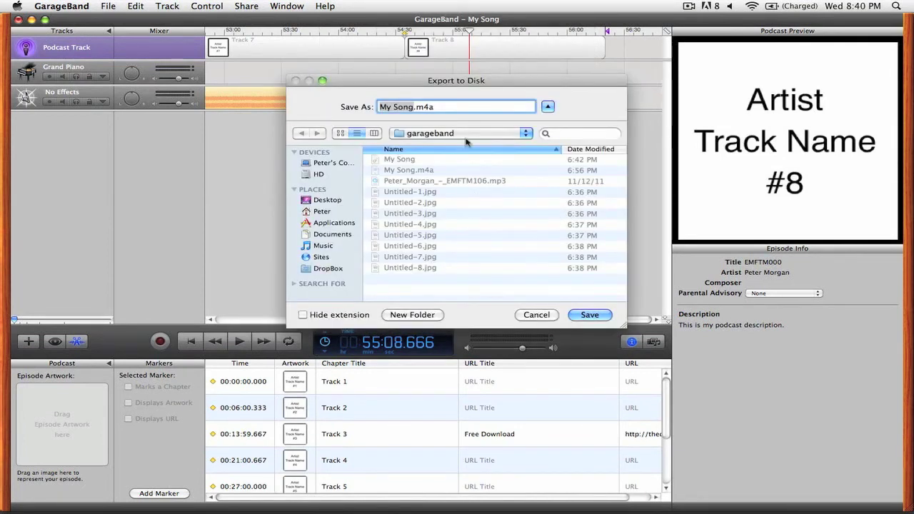
key("Right")
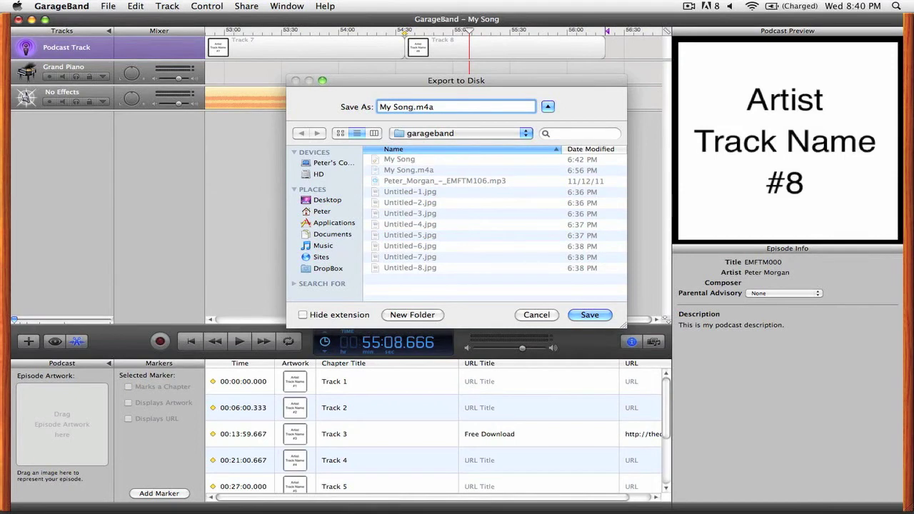
type("2")
left_click(590, 315)
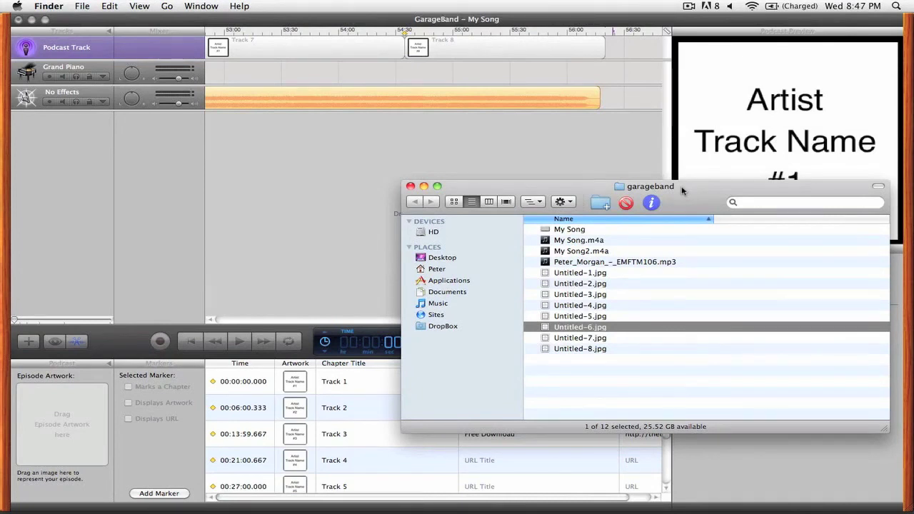
Play My Song2.m4a in an enlarged QuickTime player and jump to chapter Track 2.
double_click(598, 250)
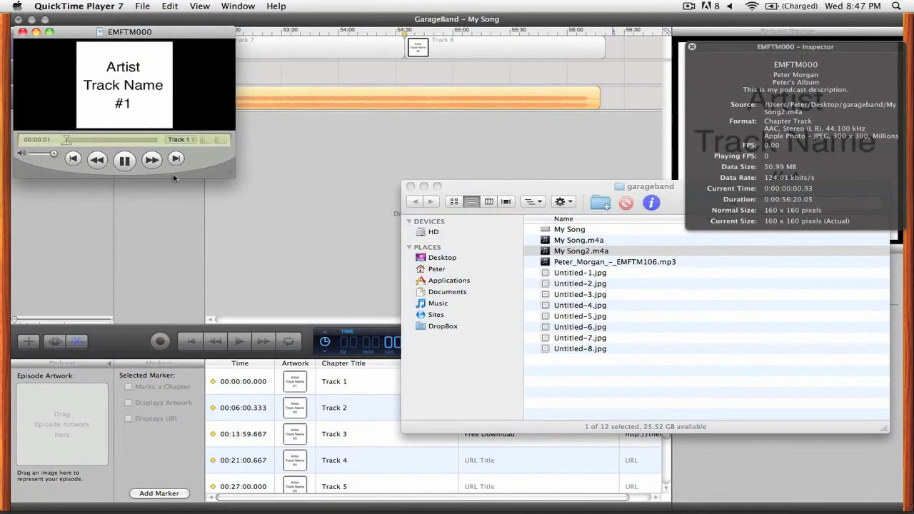
left_click_drag(233, 176, 355, 275)
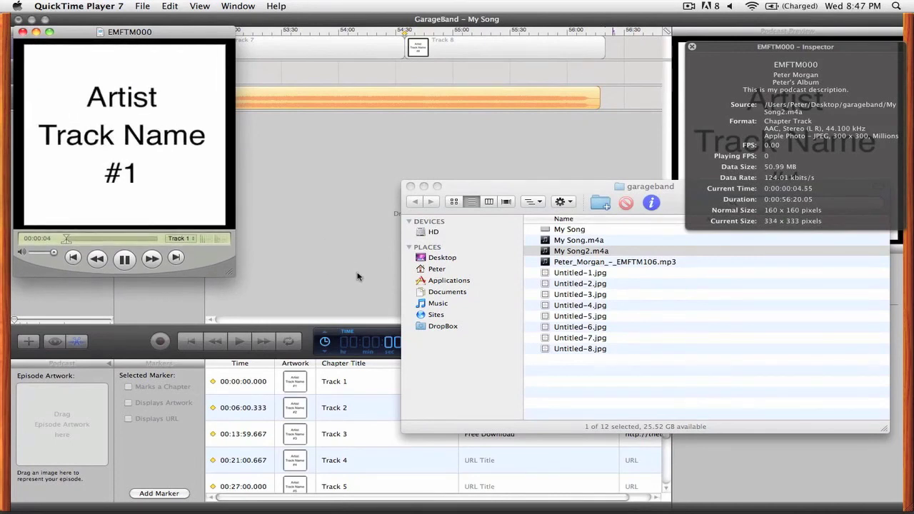
left_click(189, 241)
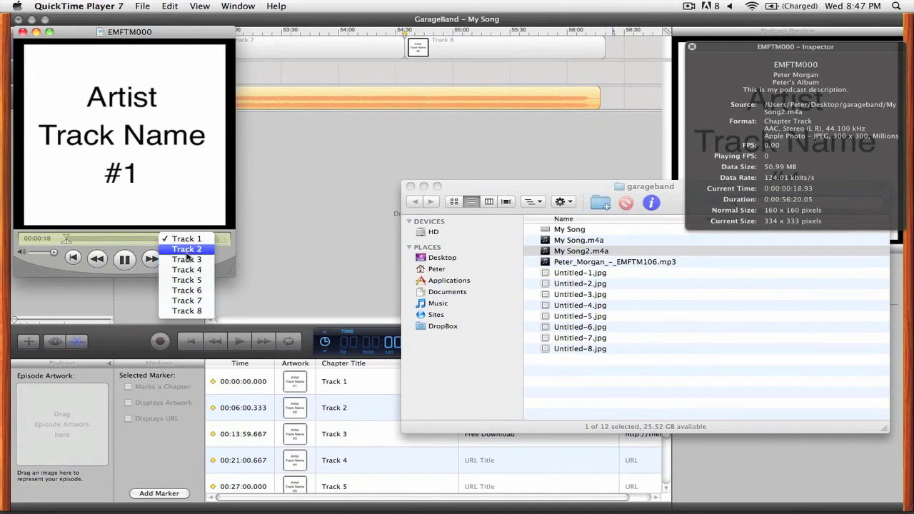
left_click(187, 249)
Step through chapters Track 3 and Track 4, checking their artwork and Free Download link.
left_click(187, 243)
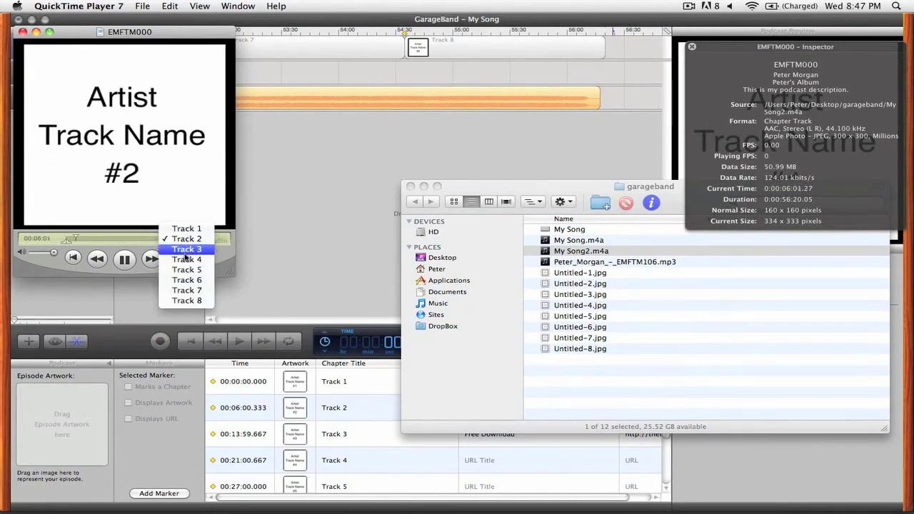
left_click(186, 250)
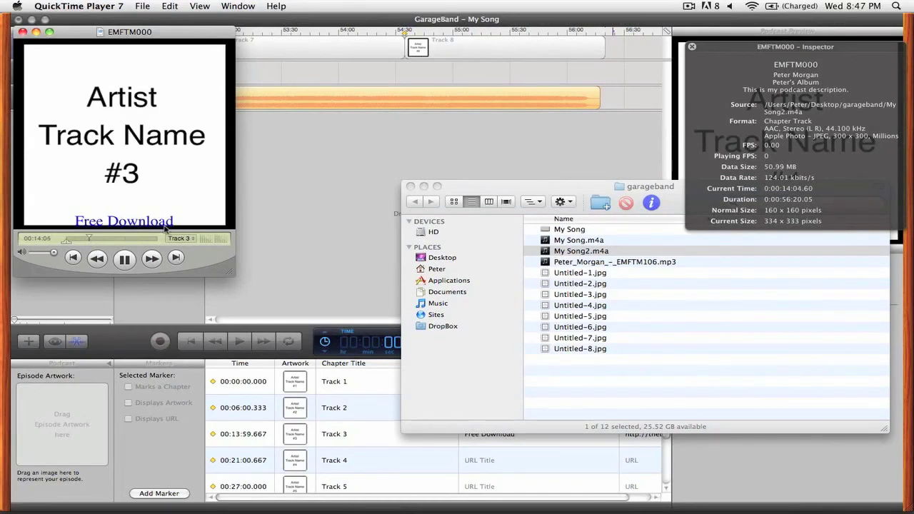
left_click(185, 241)
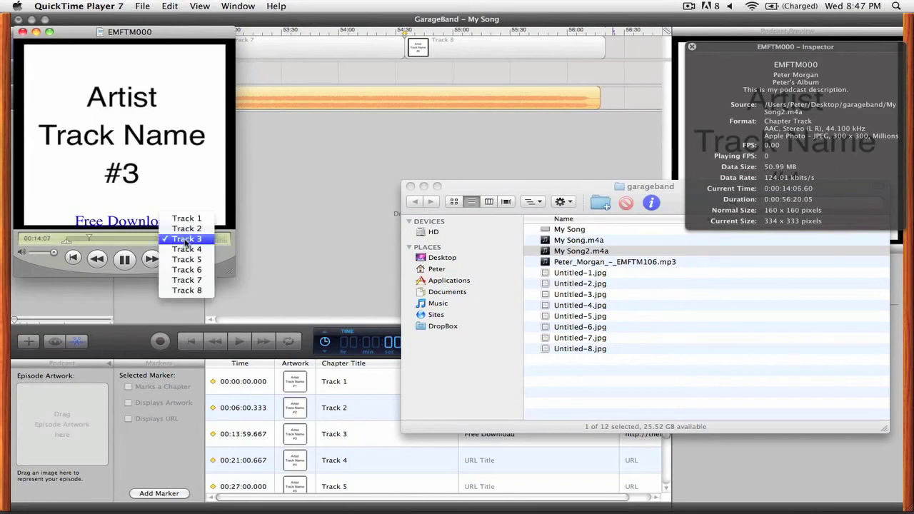
left_click(187, 249)
left_click(185, 244)
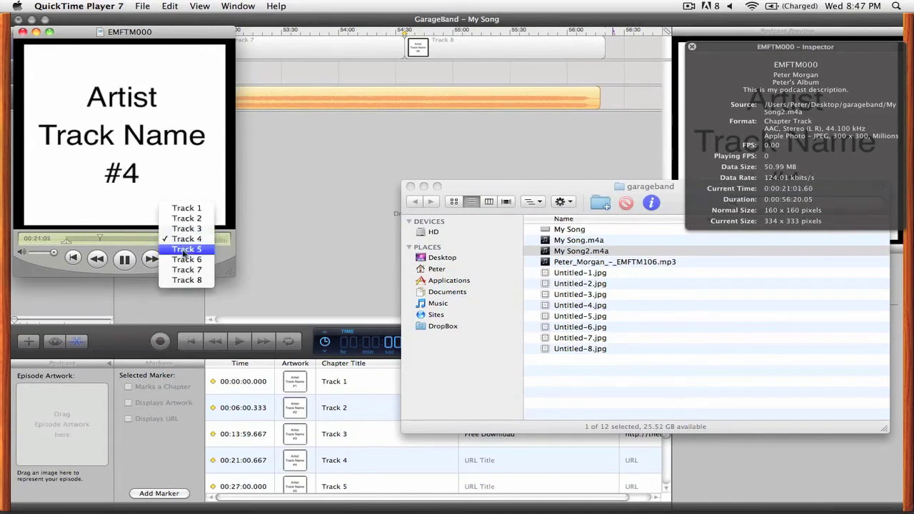
Jump to chapter Track 5, then move playback forward into the final Track 8 chapter.
left_click(183, 249)
left_click_drag(132, 239, 154, 240)
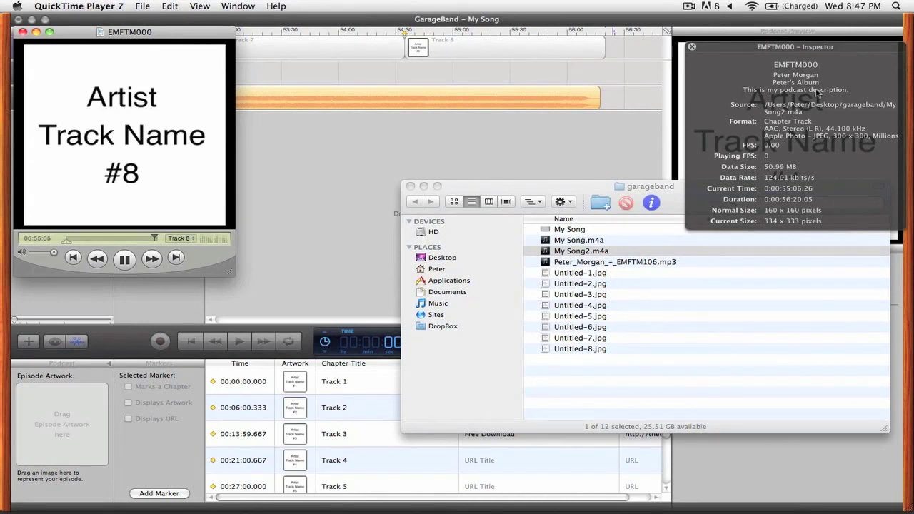
Pause My Song2.m4a around 0:55:12 in the Track 8 chapter.
left_click(125, 258)
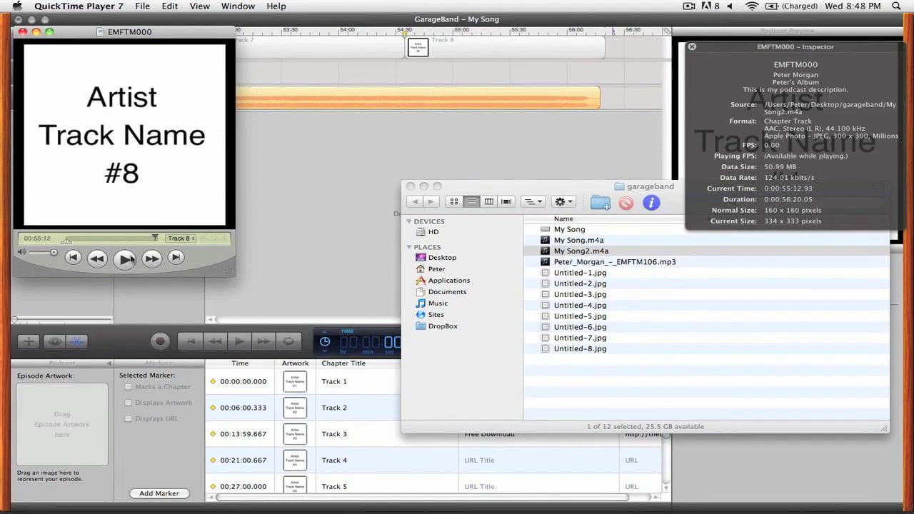